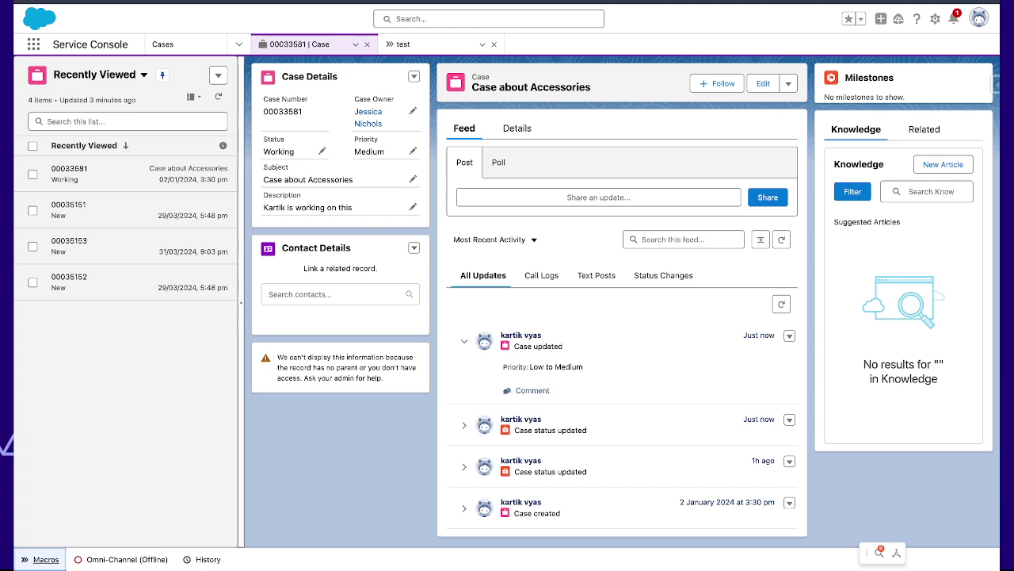
- Open the App Manager in Setup, find the Service Console Lightning app and show its available actions
{"action": "left_click", "coordinate": [933, 19]}
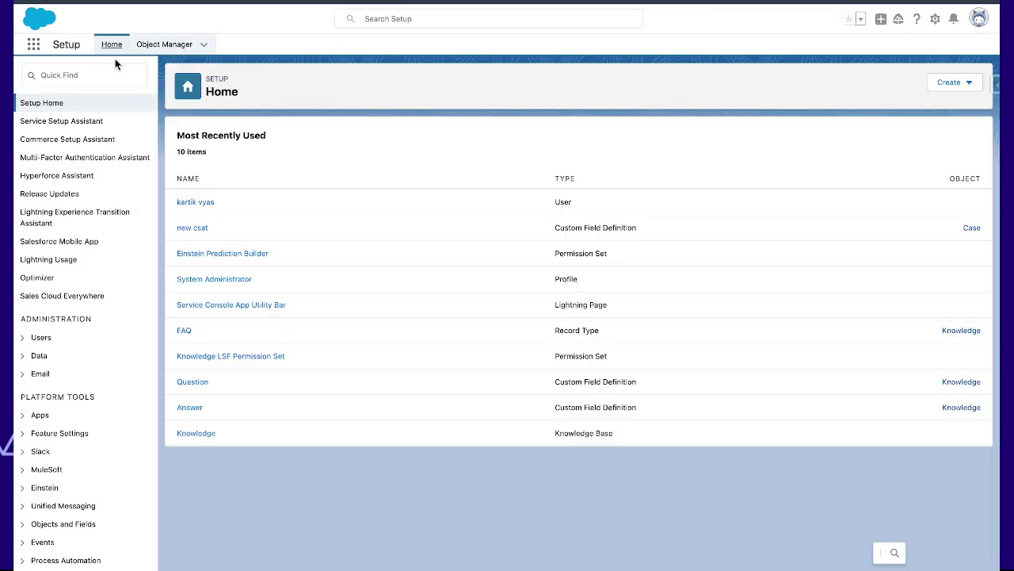
{"action": "left_click", "coordinate": [99, 73]}
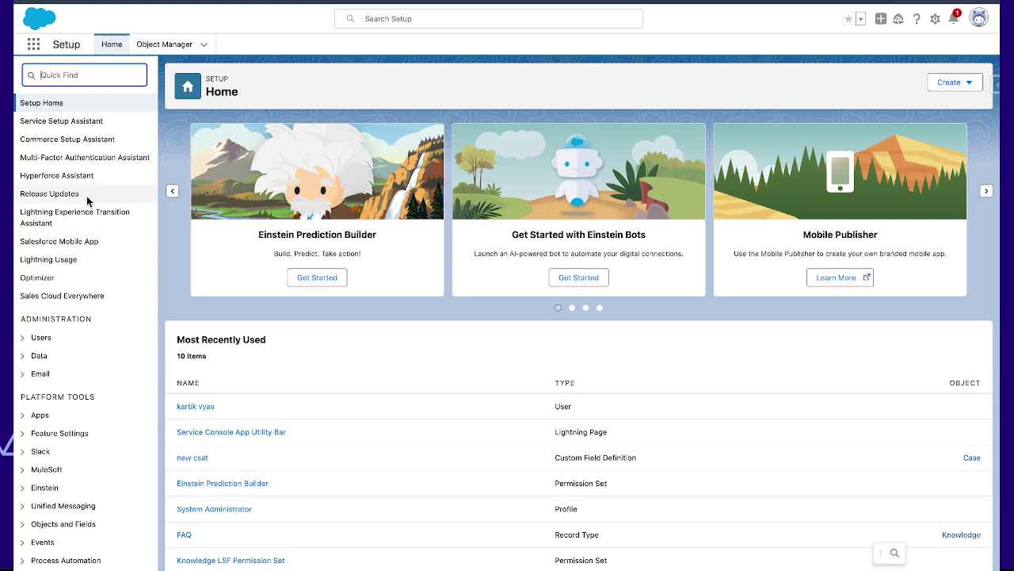
{"action": "type", "text": "app"}
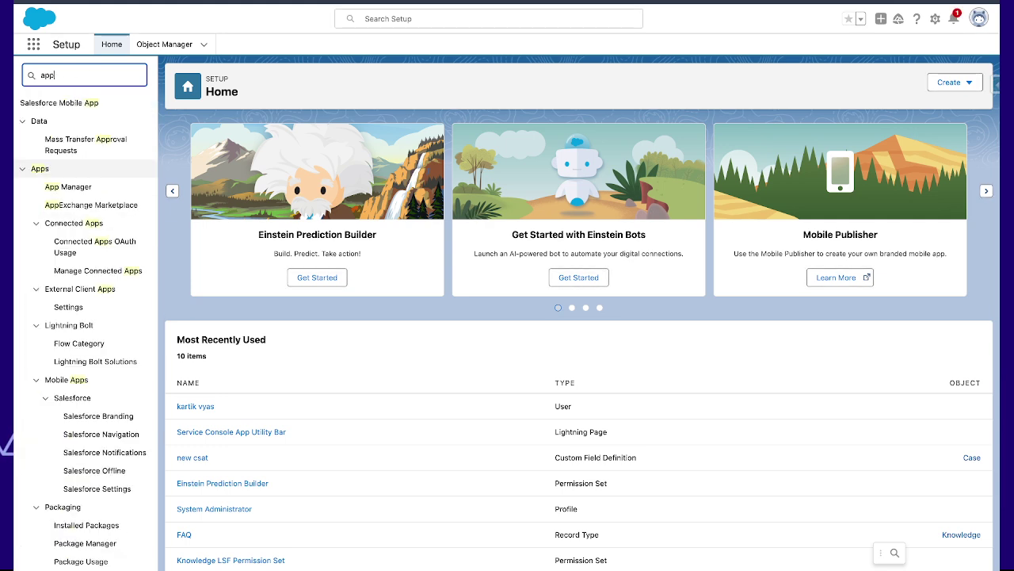
{"action": "left_click", "coordinate": [72, 190]}
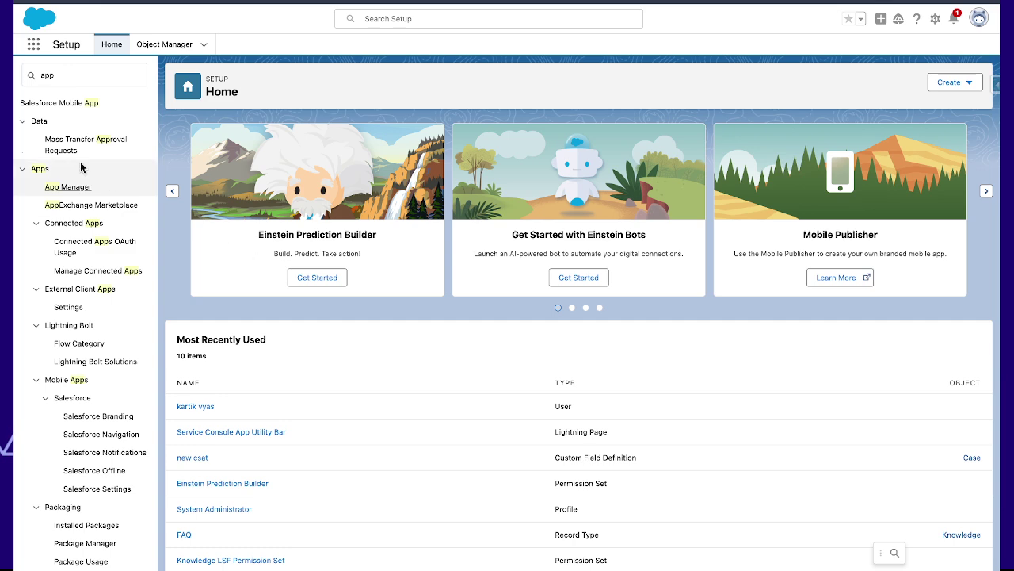
{"action": "left_click", "coordinate": [72, 190]}
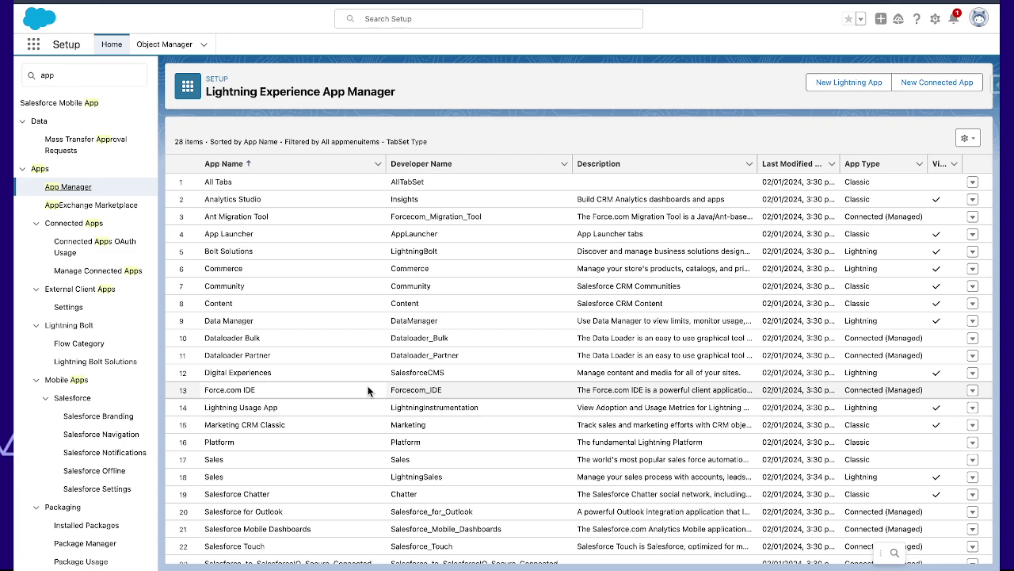
{"action": "scroll", "coordinate": [368, 389], "scroll_direction": "down", "scroll_amount": 5}
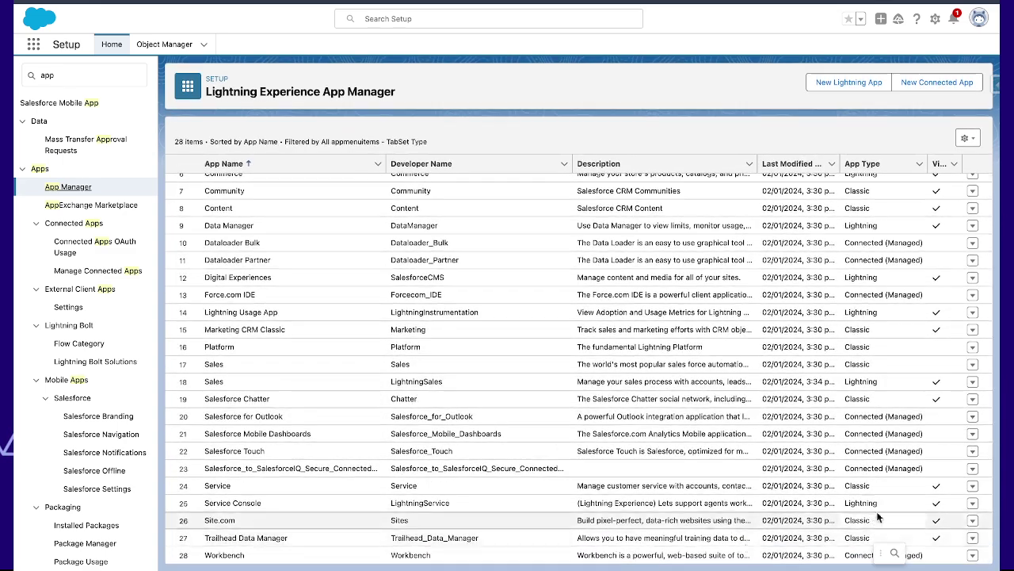
{"action": "left_click", "coordinate": [972, 504]}
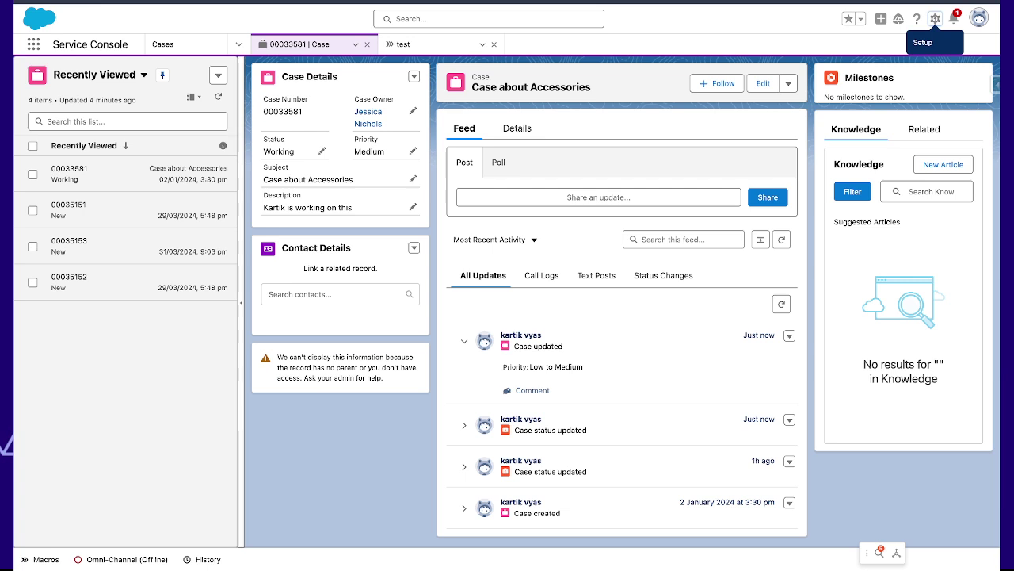
- Return to the Service Console and open the Macros utility beside the Case about Accessories
{"action": "left_click", "coordinate": [35, 44]}
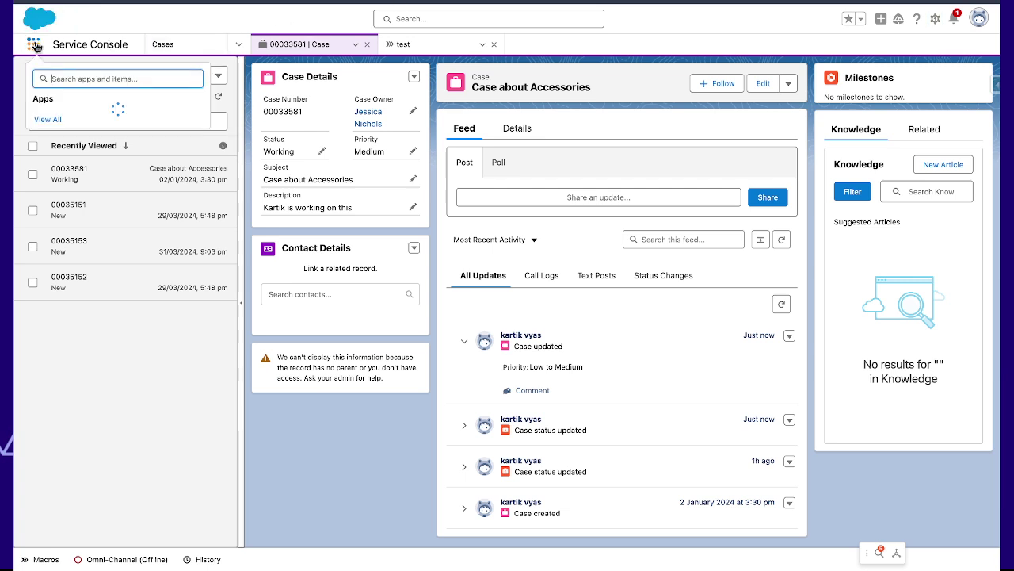
{"action": "left_click", "coordinate": [45, 558]}
{"action": "left_click", "coordinate": [46, 558]}
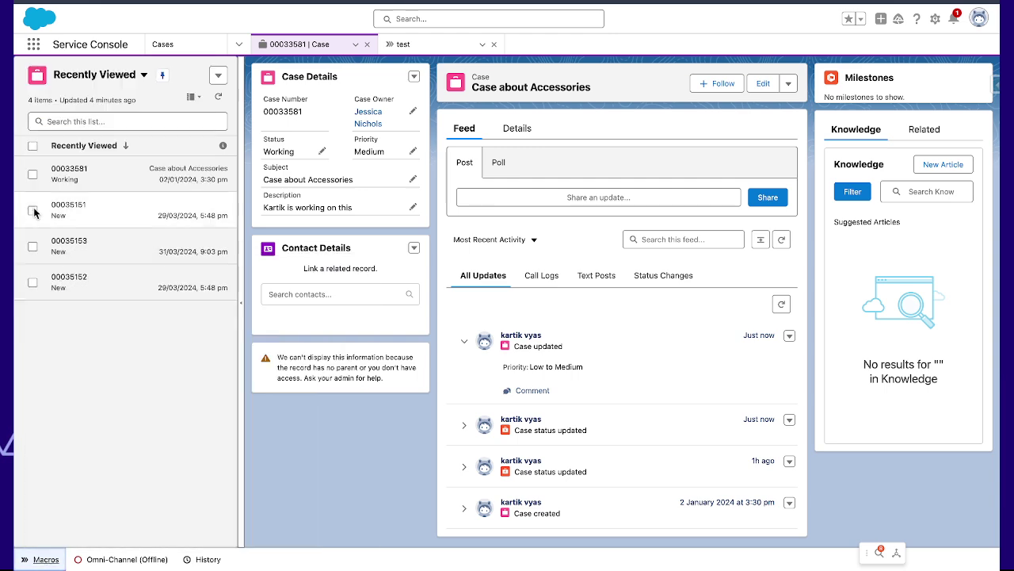
{"action": "left_click", "coordinate": [45, 559]}
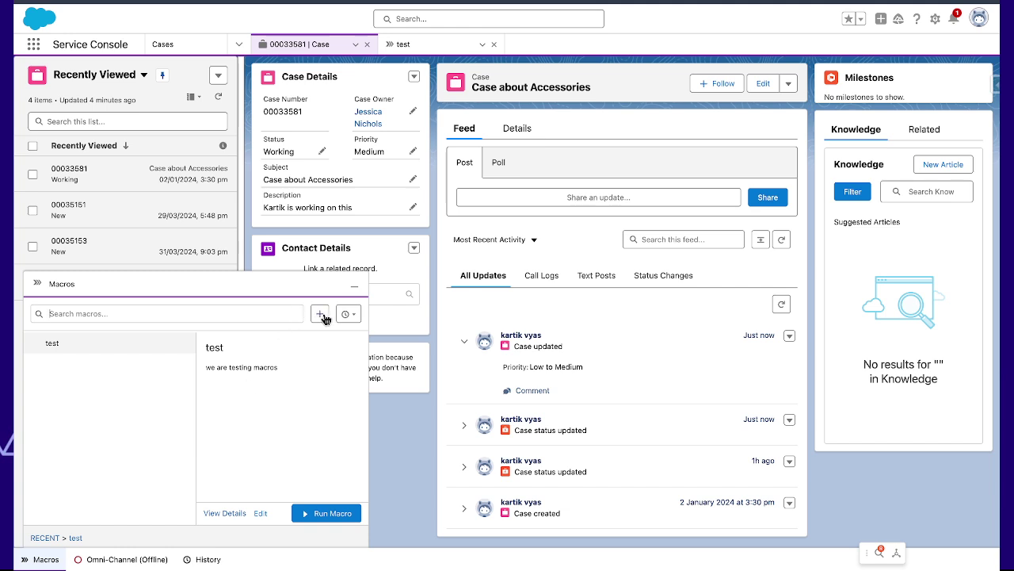
- Search the available apps and items for Macros and open the list of recently viewed macros
{"action": "left_click", "coordinate": [40, 46]}
{"action": "type", "text": "macr"}
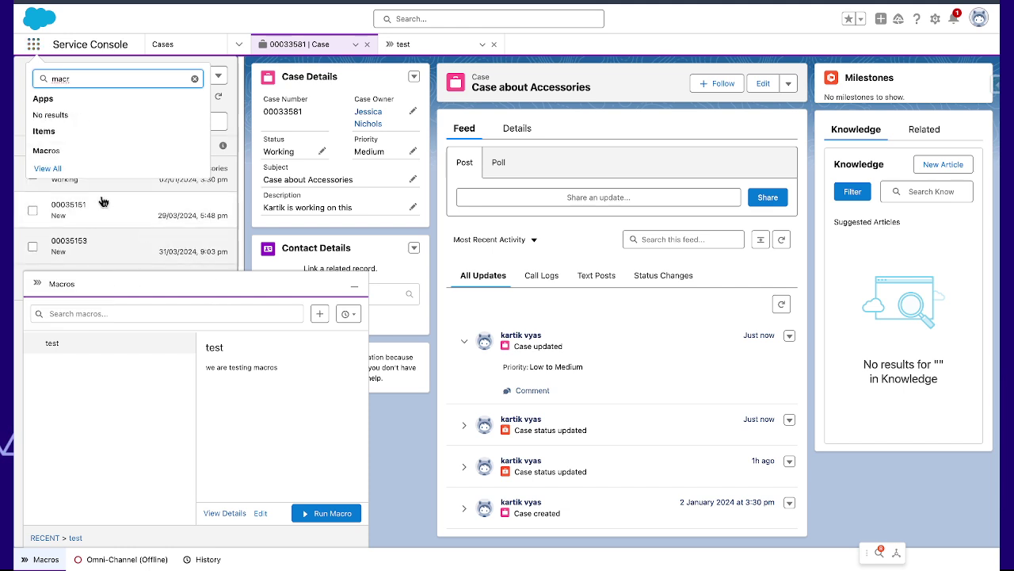
{"action": "left_click", "coordinate": [50, 152]}
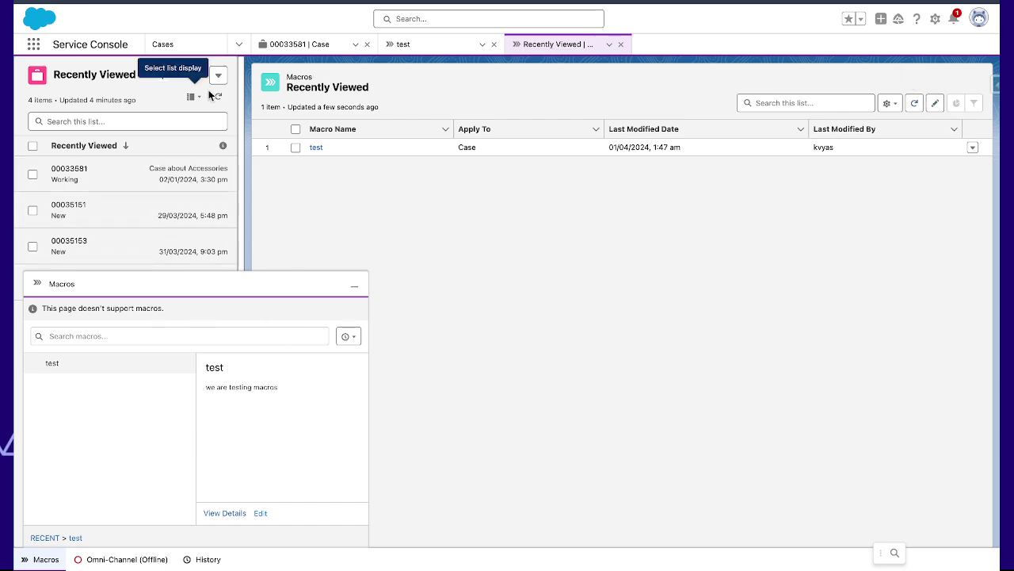
- From the Case about Accessories, create and save a macro named "update case to working" that applies to Case
{"action": "left_click", "coordinate": [310, 44]}
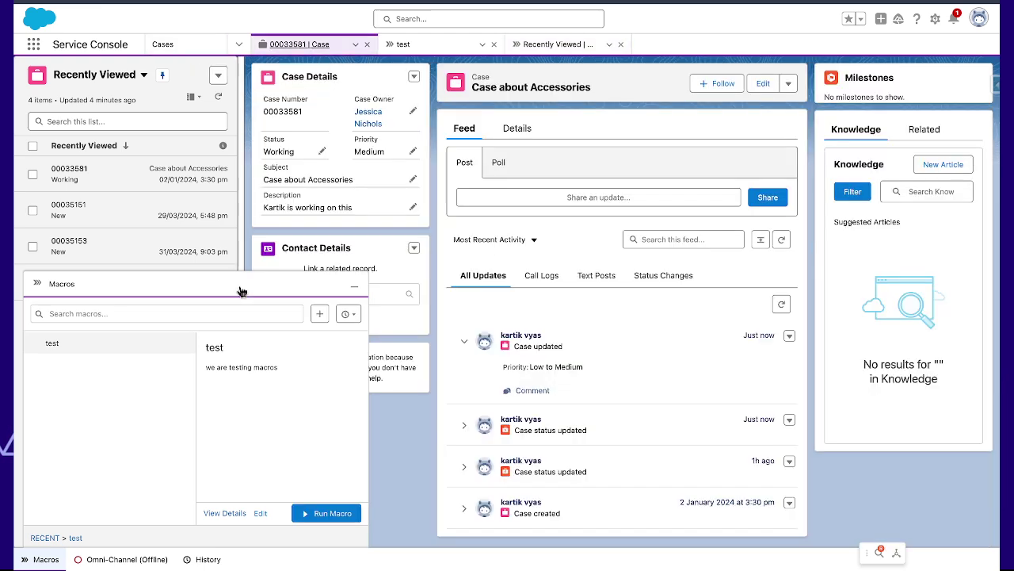
{"action": "left_click", "coordinate": [320, 315]}
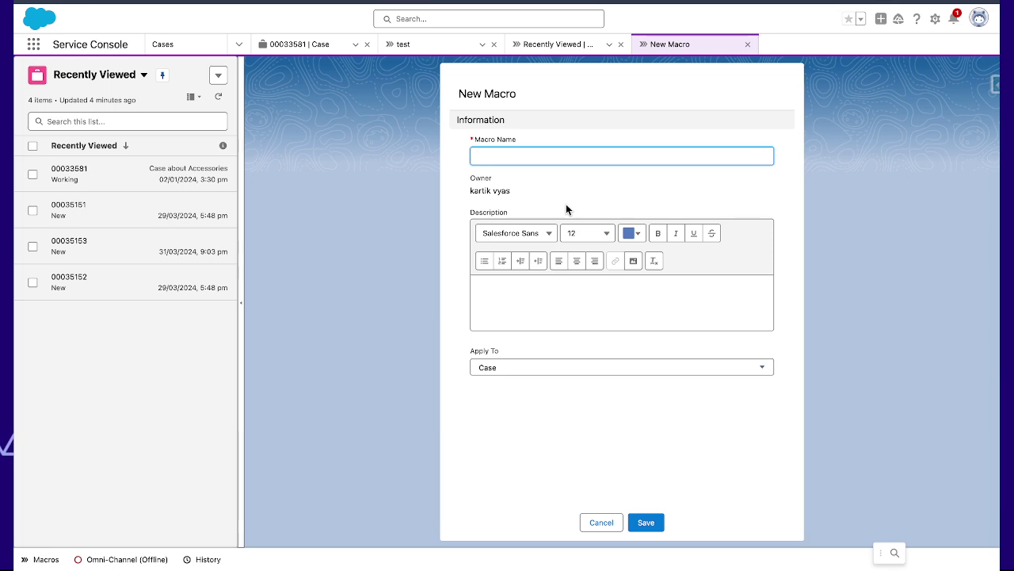
{"action": "type", "text": "update case t"}
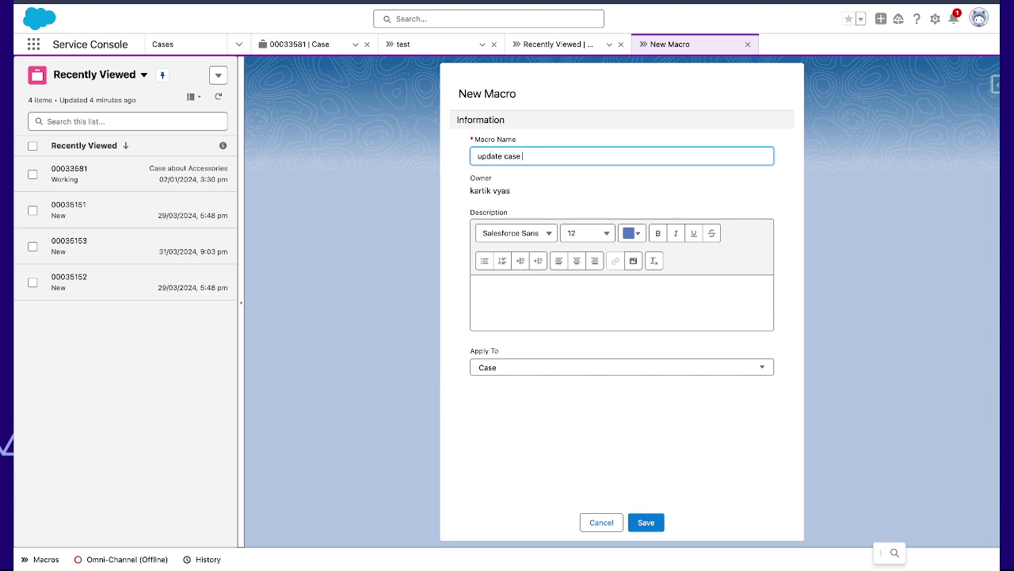
{"action": "type", "text": "o ecrkinh"}
{"action": "key", "text": "BackSpace"}
{"action": "key", "text": "BackSpace"}
{"action": "key", "text": "BackSpace"}
{"action": "key", "text": "BackSpace"}
{"action": "key", "text": "BackSpace"}
{"action": "key", "text": "BackSpace"}
{"action": "key", "text": "BackSpace"}
{"action": "type", "text": "working"}
{"action": "left_click", "coordinate": [650, 523]}
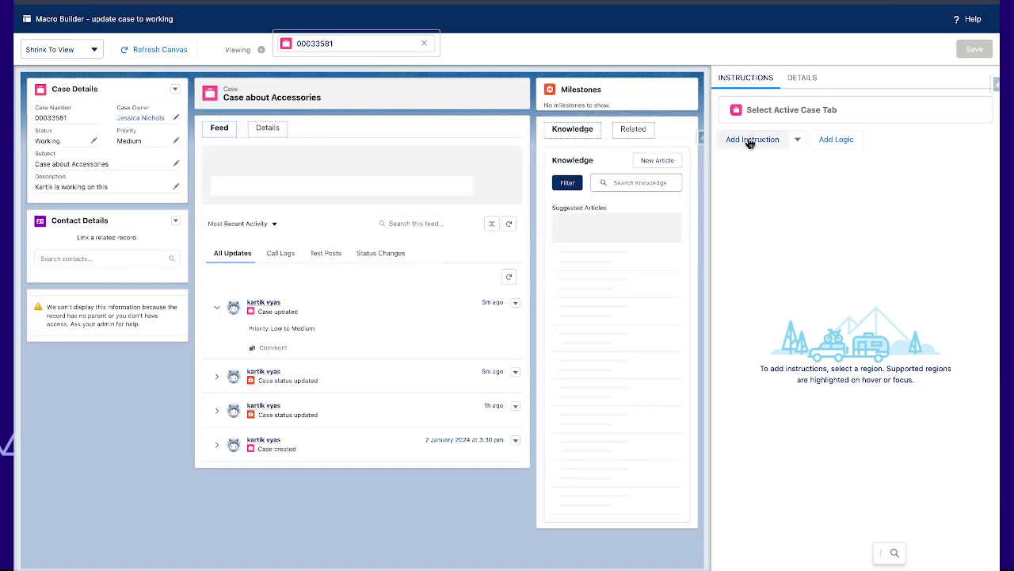
- Add a macro instruction on the Case Details region that sets the case Status to Working
{"action": "left_click", "coordinate": [749, 141]}
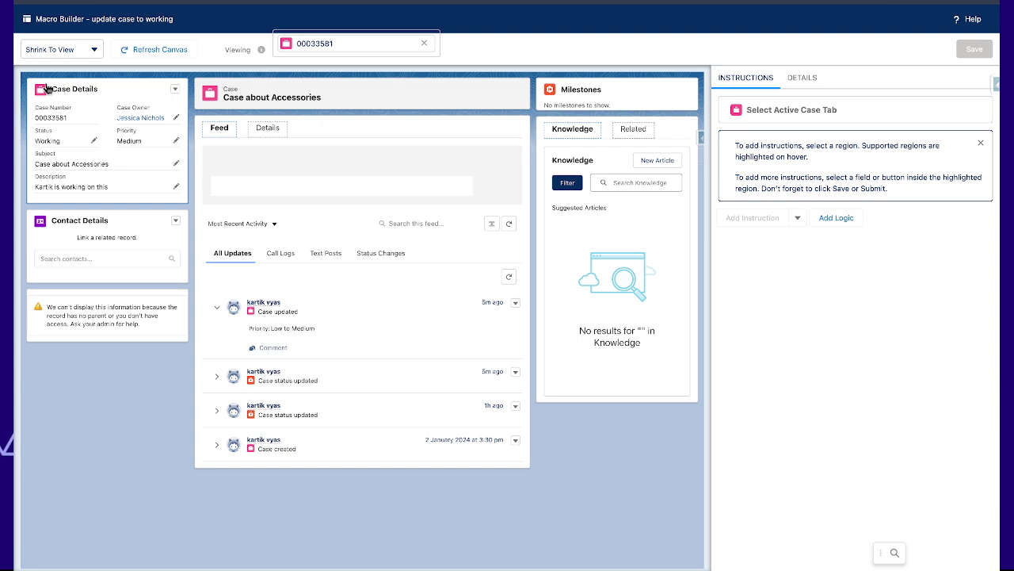
{"action": "left_click", "coordinate": [136, 142]}
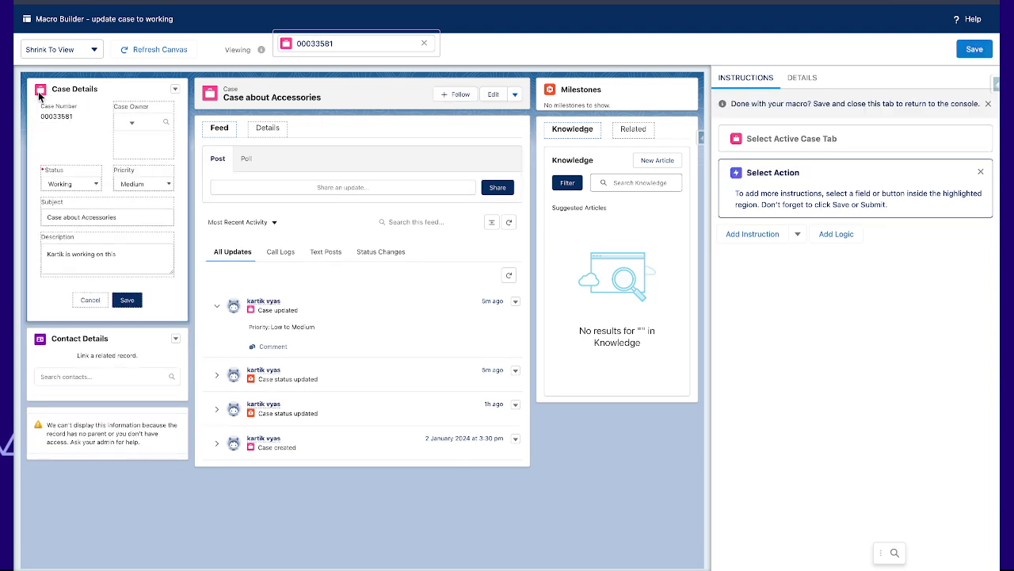
{"action": "left_click", "coordinate": [93, 190]}
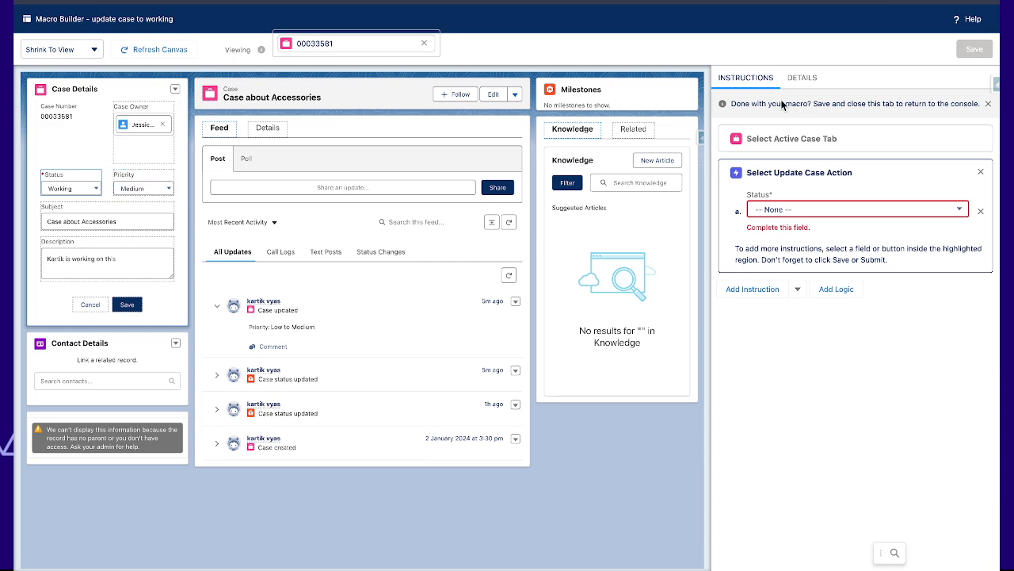
{"action": "left_click", "coordinate": [852, 210]}
{"action": "left_click", "coordinate": [852, 272]}
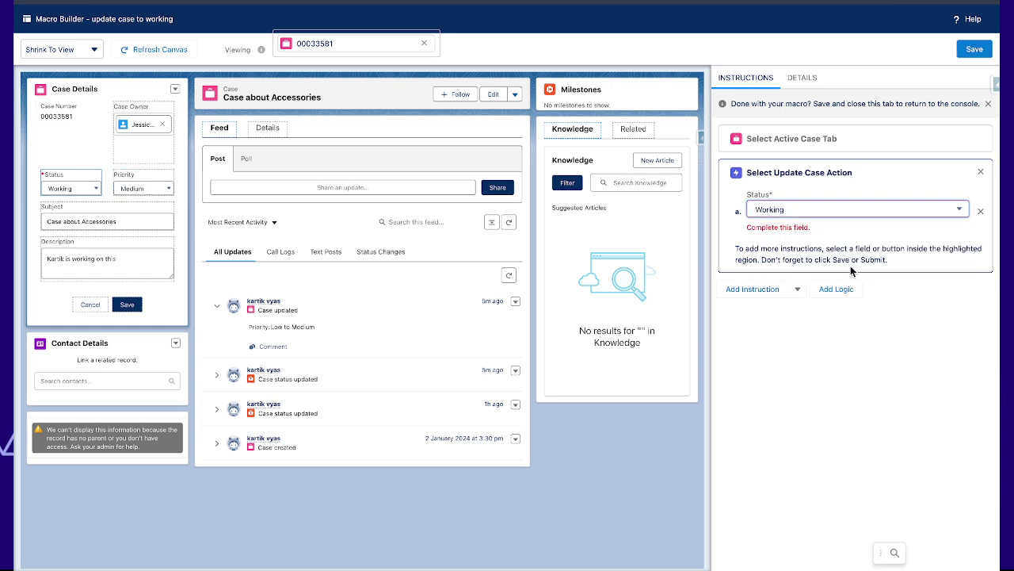
- Add the Priority field to the update case action and set it to Medium
{"action": "left_click", "coordinate": [146, 188]}
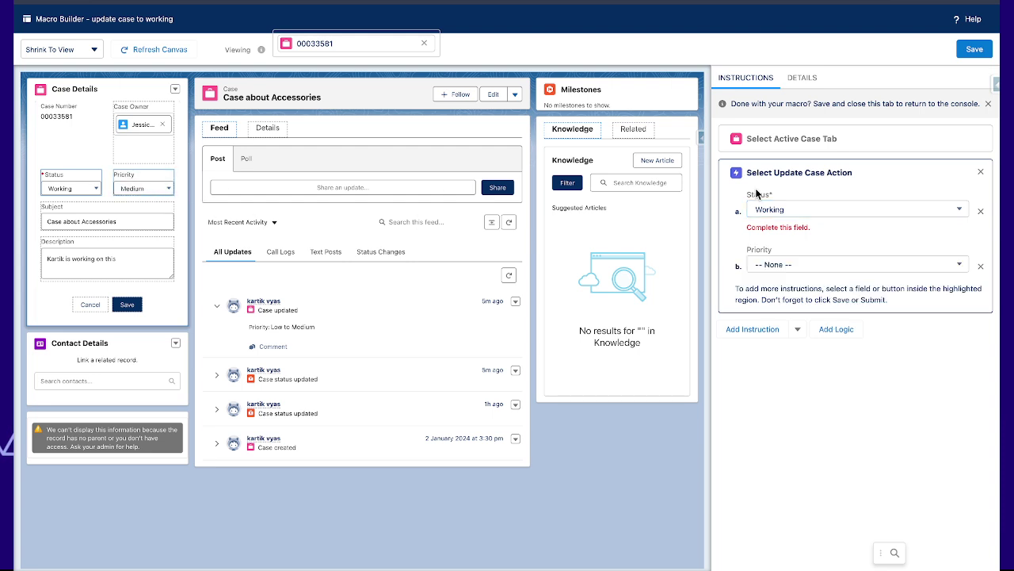
{"action": "left_click", "coordinate": [838, 267]}
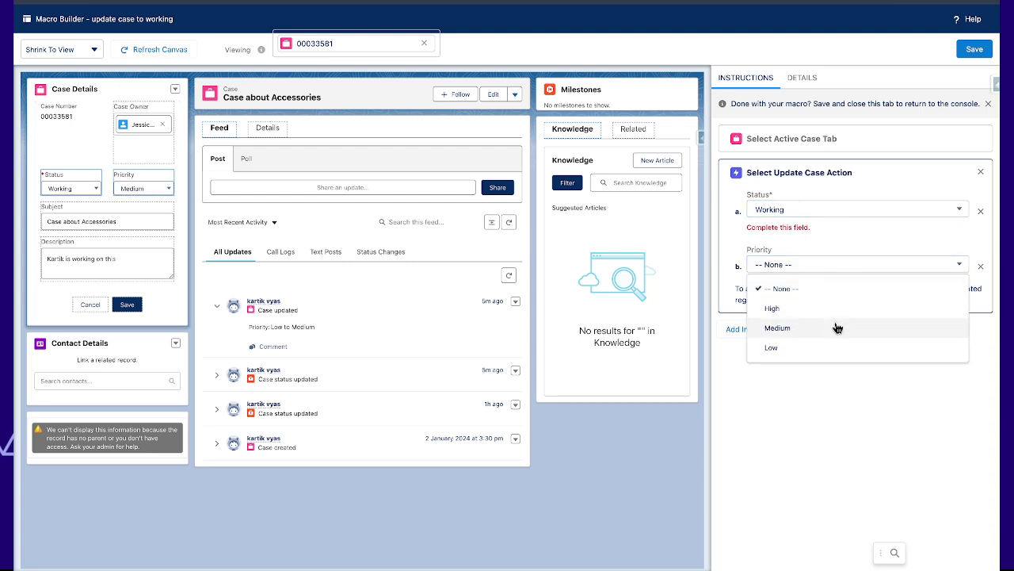
{"action": "left_click", "coordinate": [838, 327]}
- Add the Description field to the update case action with the replacement text "we are testing macros"
{"action": "left_click", "coordinate": [107, 262]}
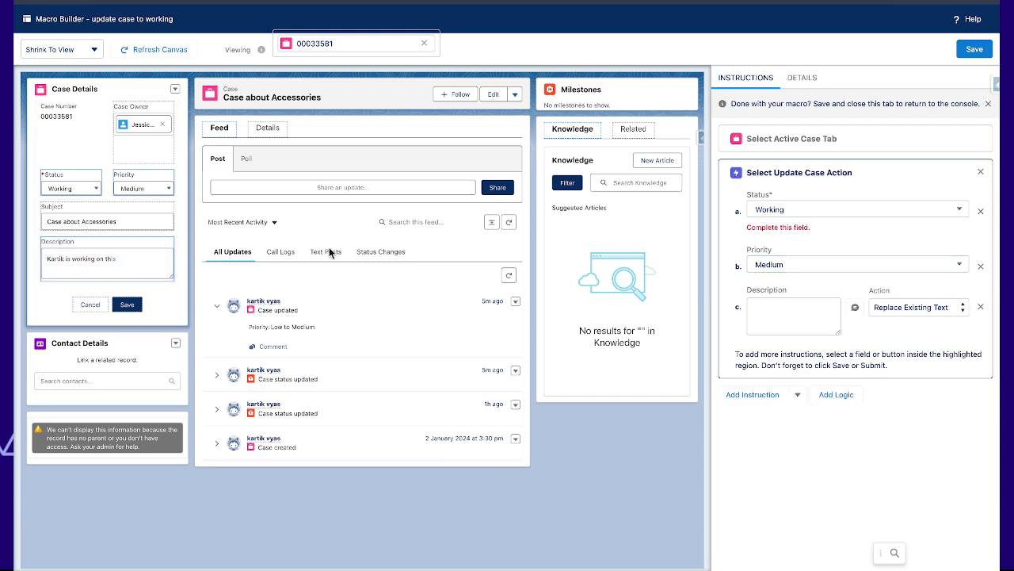
{"action": "left_click", "coordinate": [837, 316]}
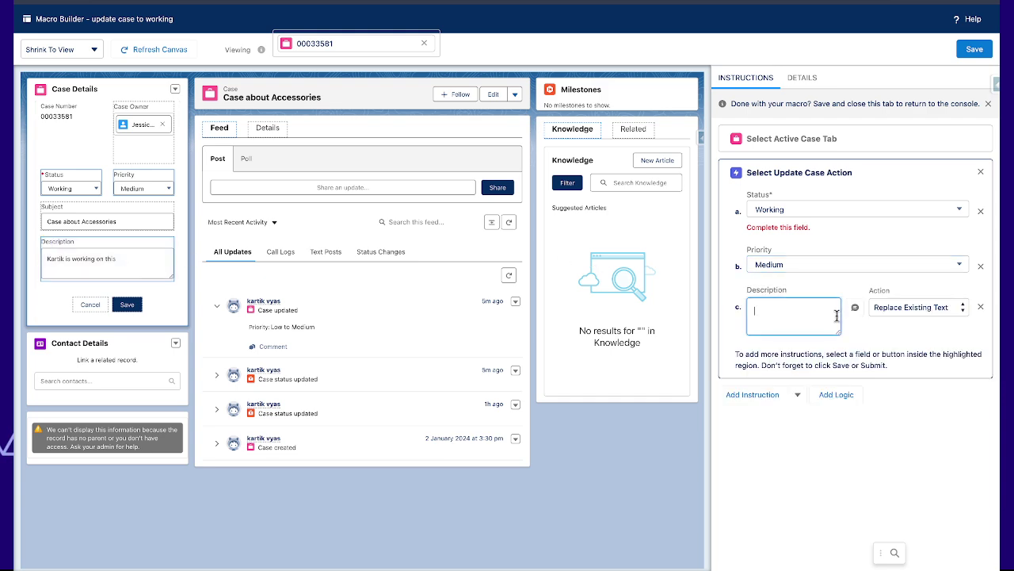
{"action": "type", "text": "k"}
{"action": "type", "text": "wok"}
{"action": "type", "text": "we"}
{"action": "type", "text": " are testing macros"}
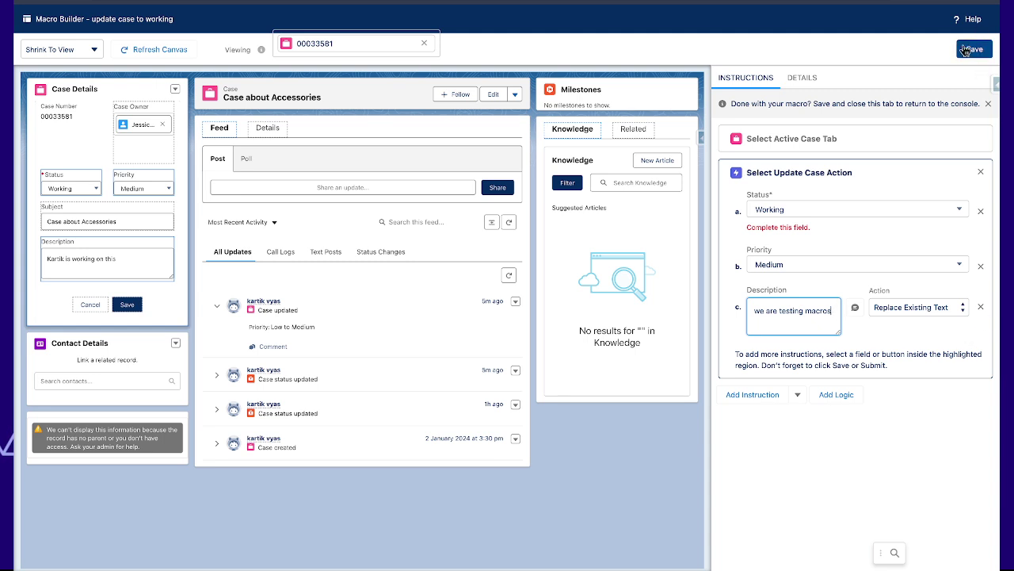
- Add the Submit Action from the Case Details form as the final instruction and save the macro
{"action": "left_click", "coordinate": [127, 304]}
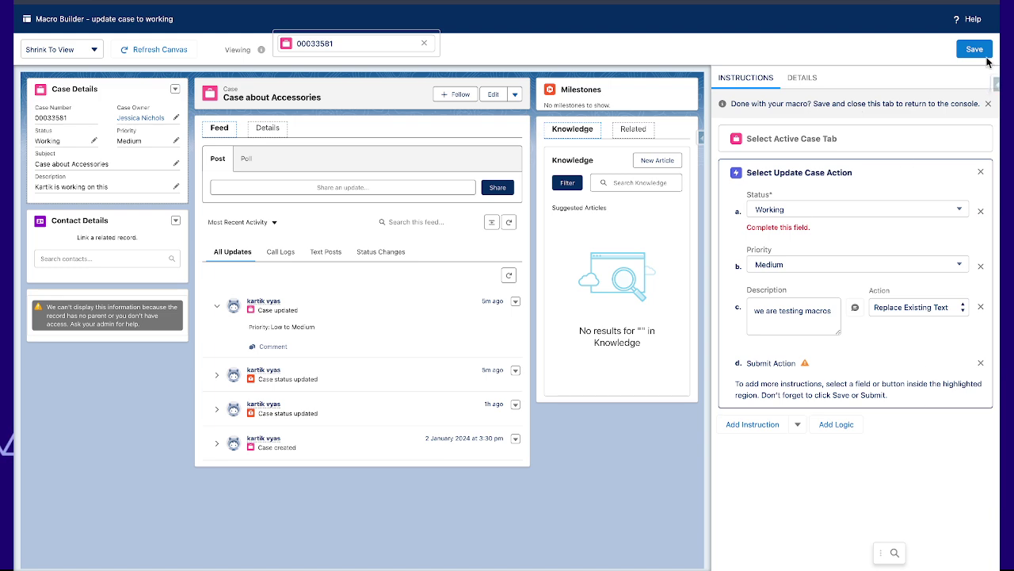
{"action": "left_click", "coordinate": [978, 51]}
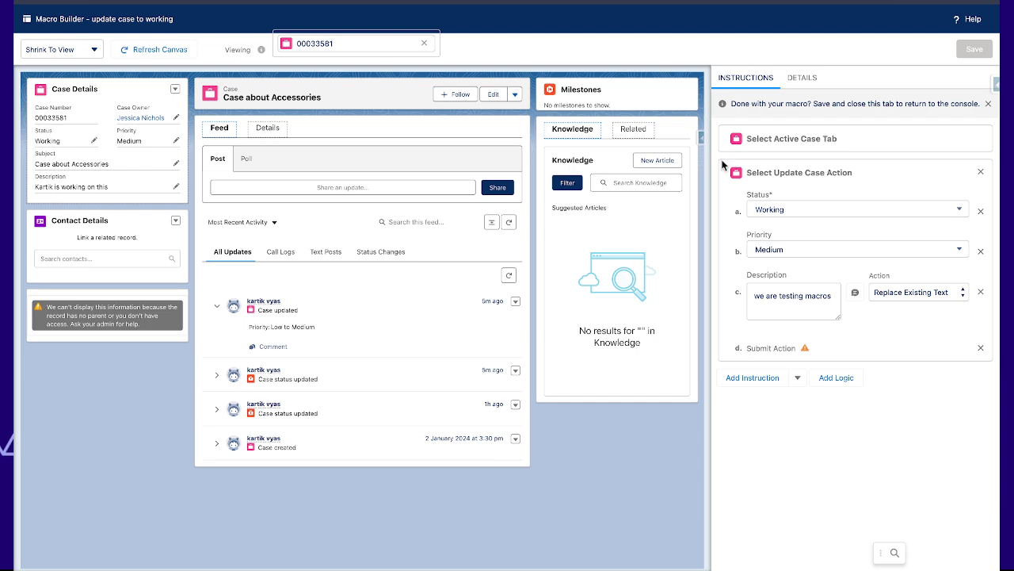
{"action": "left_click", "coordinate": [980, 52]}
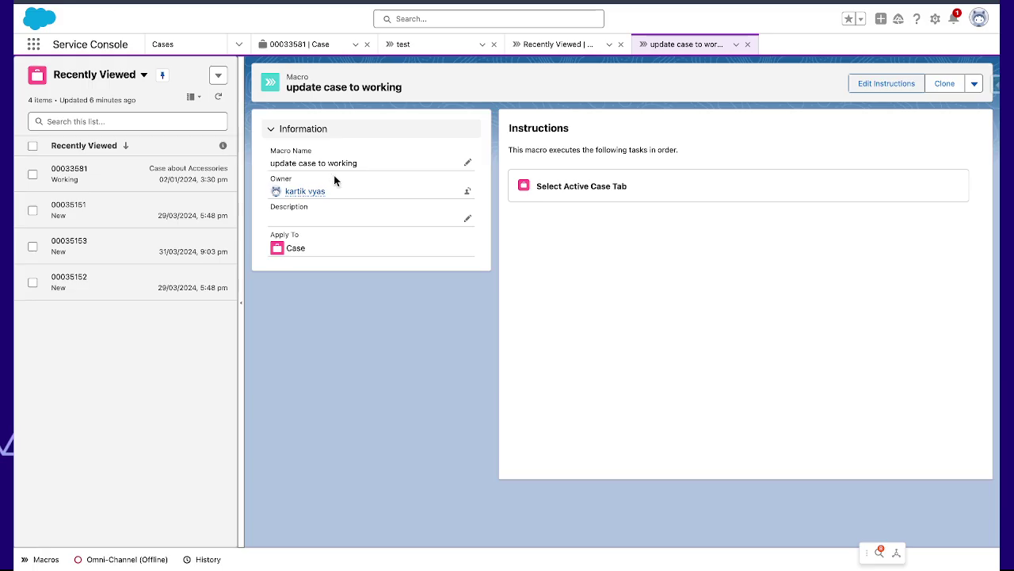
- Reload the console, run the "update case to working" macro on the second recently viewed case, and minimize the Macros utility
{"action": "key", "text": "super+r"}
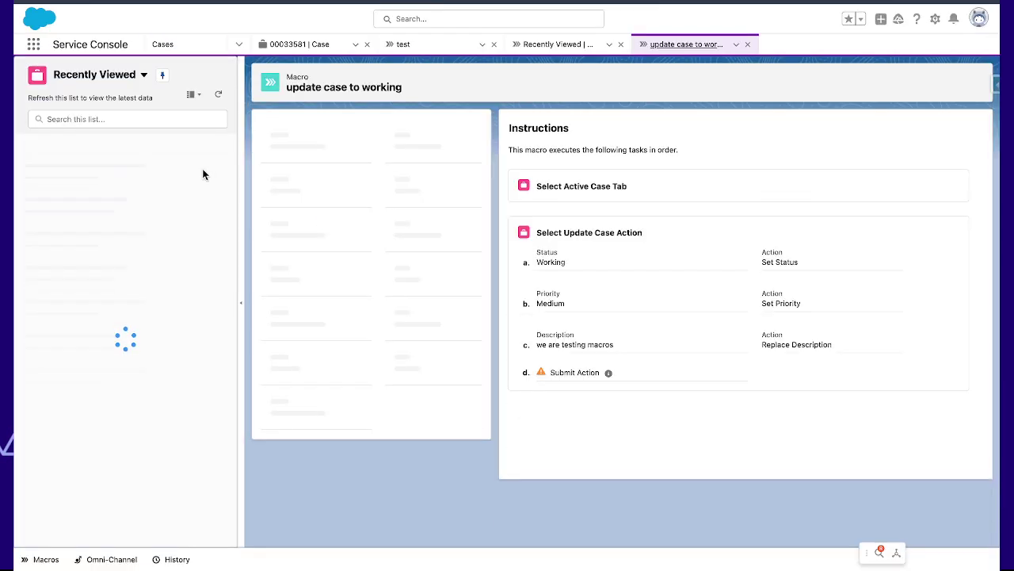
{"action": "left_click", "coordinate": [71, 210]}
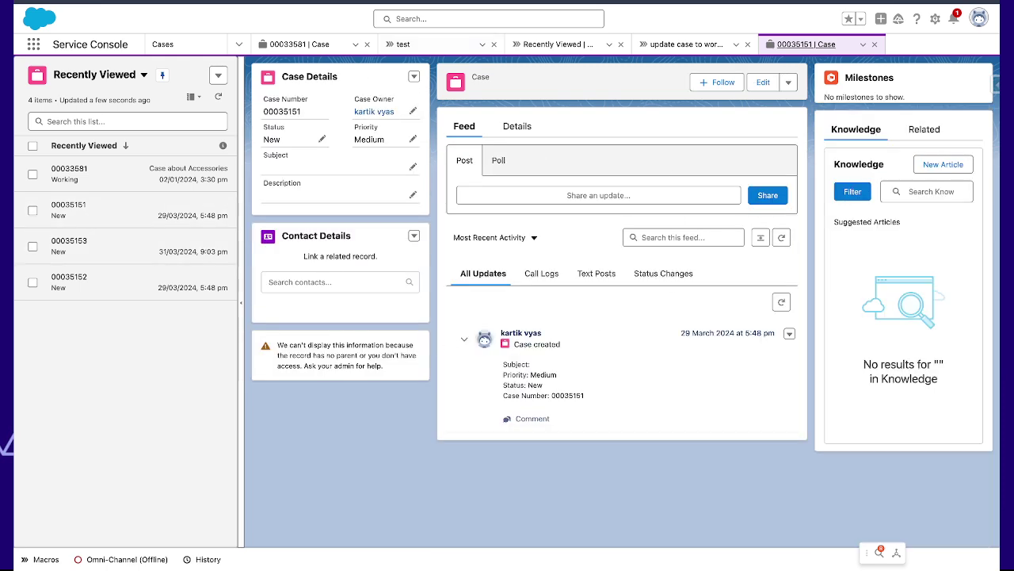
{"action": "left_click", "coordinate": [32, 561]}
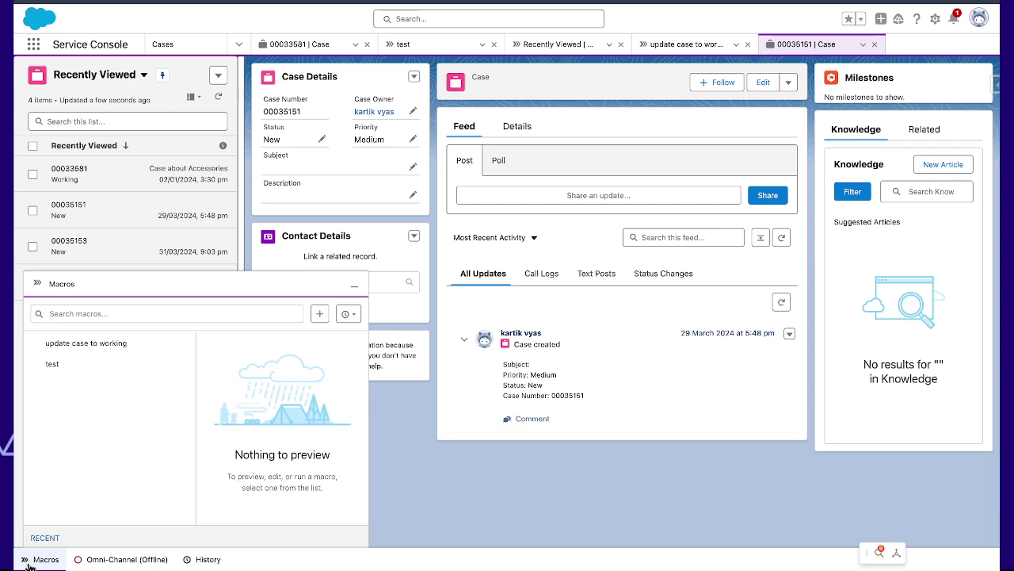
{"action": "left_click", "coordinate": [79, 343]}
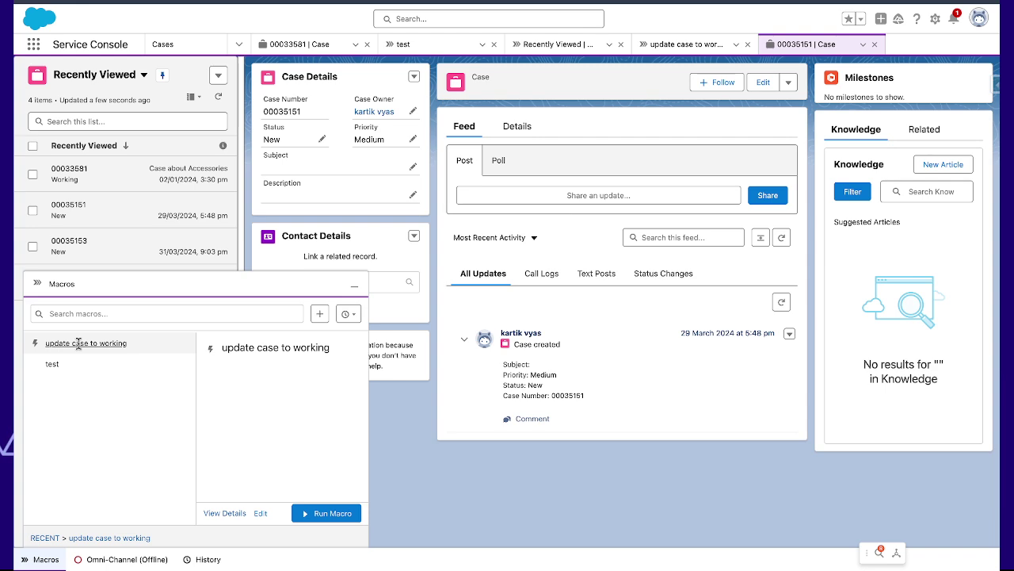
{"action": "left_click", "coordinate": [327, 515]}
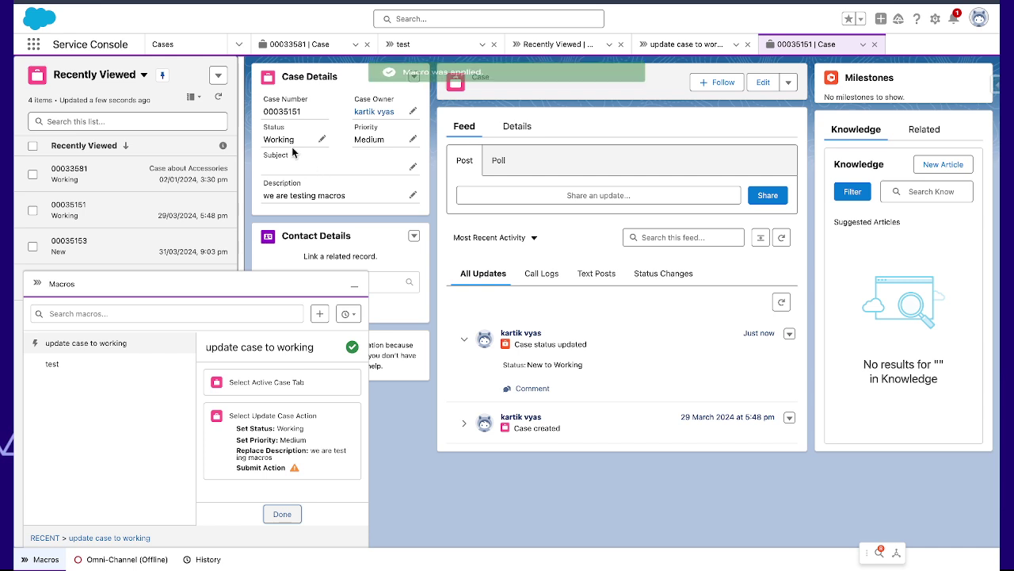
{"action": "left_click", "coordinate": [311, 285]}
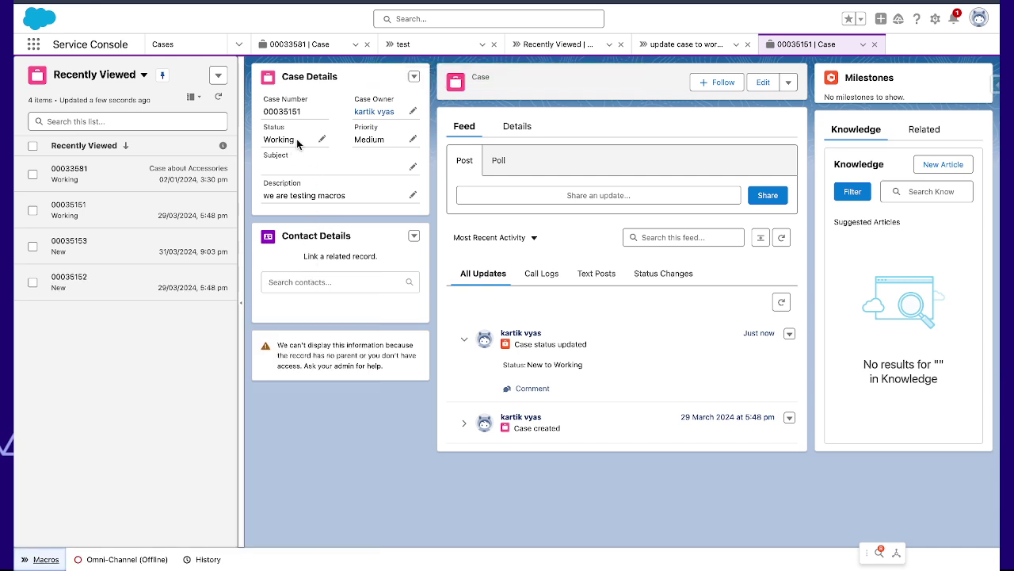